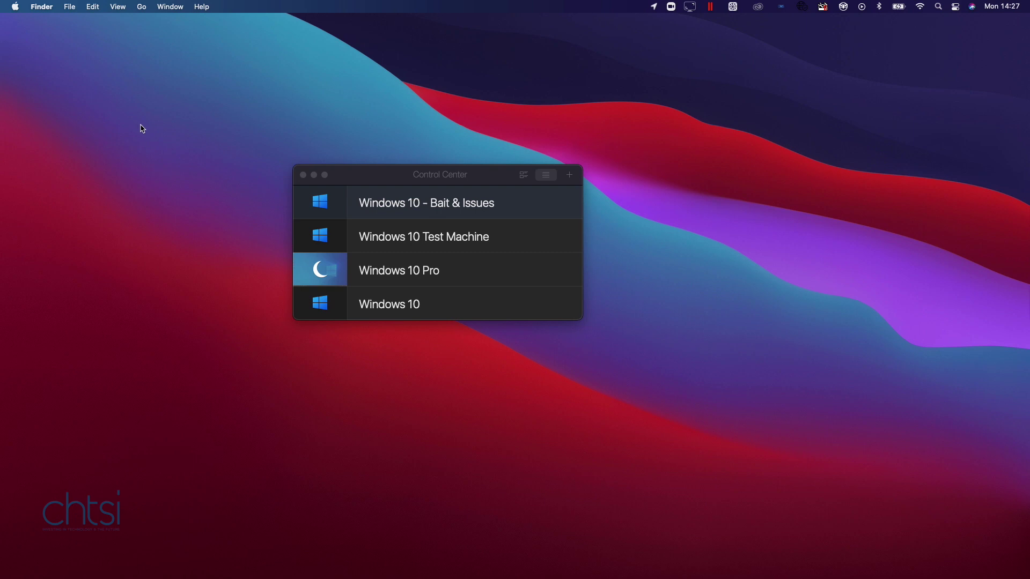
Check Parallels Desktop's About window showing version 16.1.0 (48950), then close it
click(360, 180)
click(67, 7)
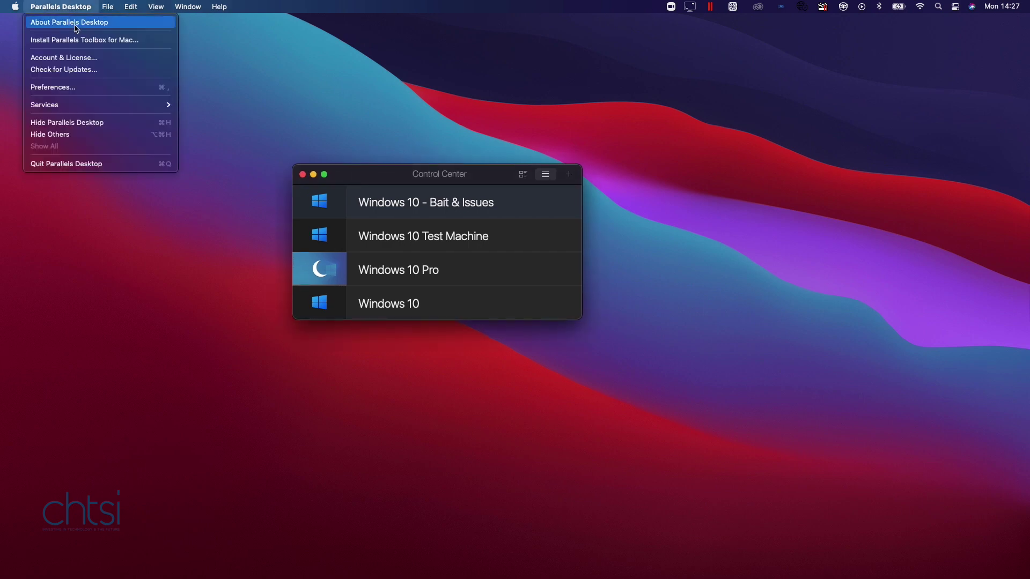
click(75, 25)
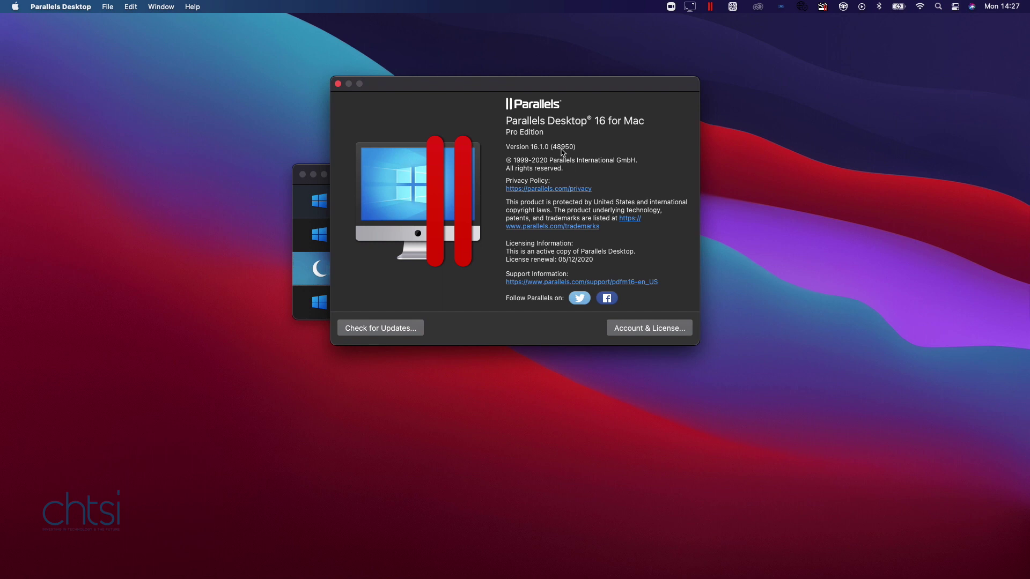
drag(576, 149, 534, 150)
click(338, 83)
Start Windows 10 Pro and launch Firefox from its taskbar, triggering the graphics crash
mouse_move(316, 273)
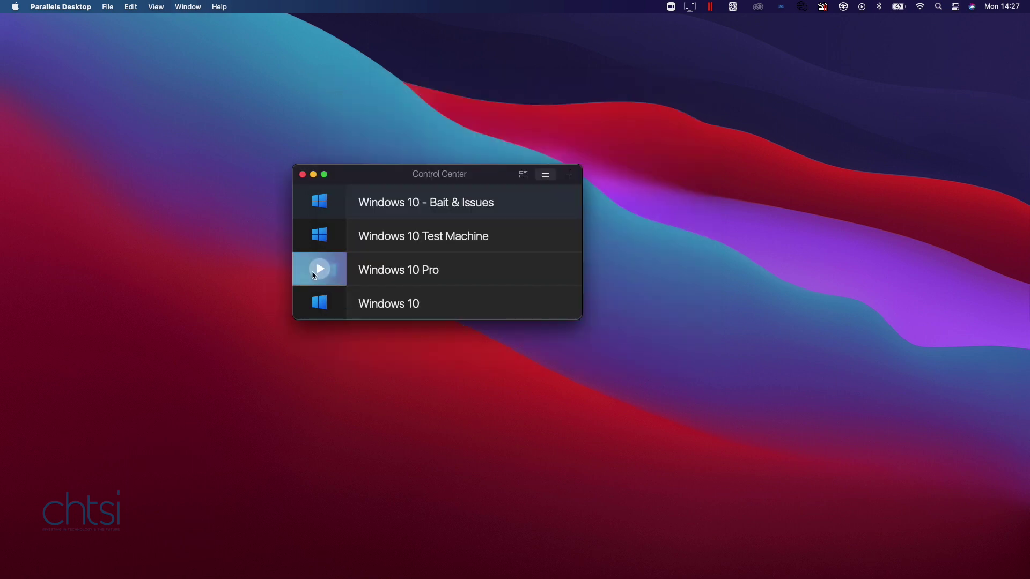
click(318, 272)
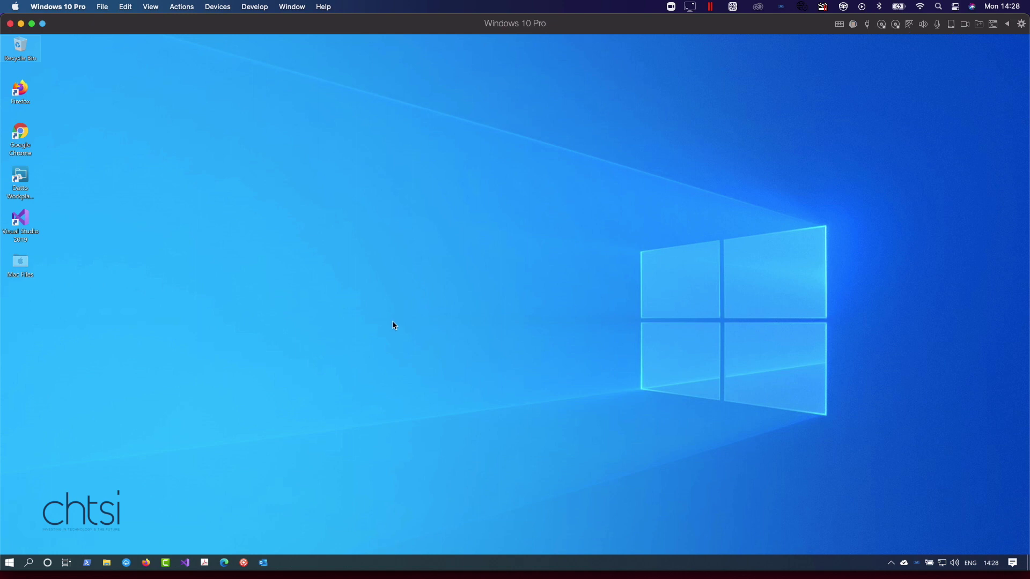
click(146, 563)
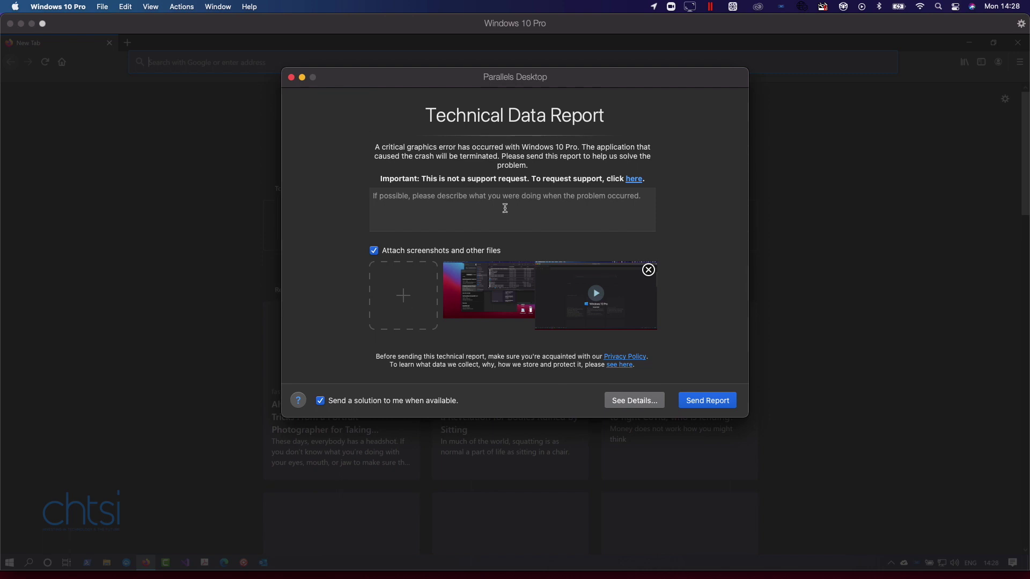
Dismiss the Technical Data Report and suspend the virtual machine via Actions > Suspend
click(290, 78)
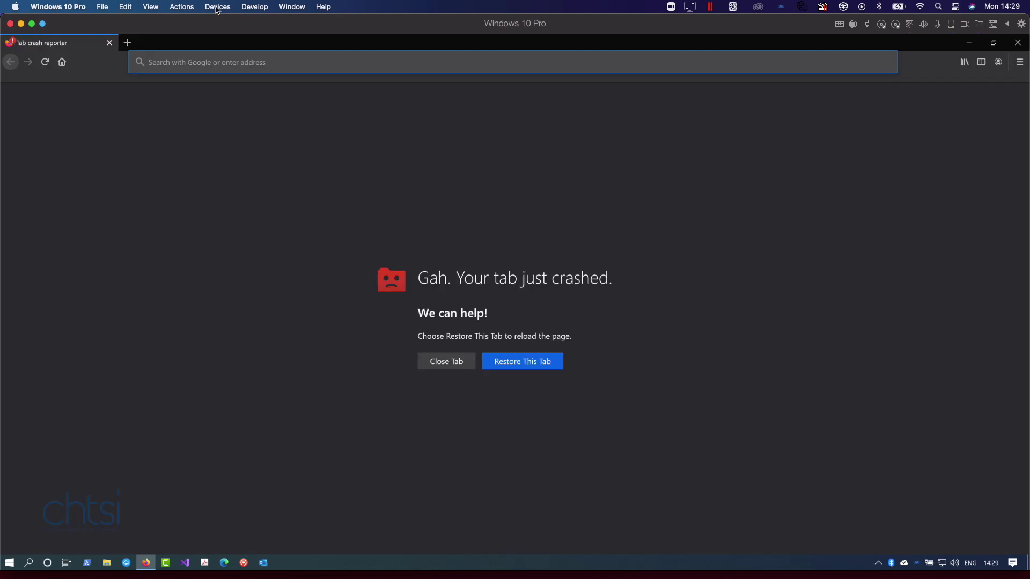
click(182, 7)
click(195, 63)
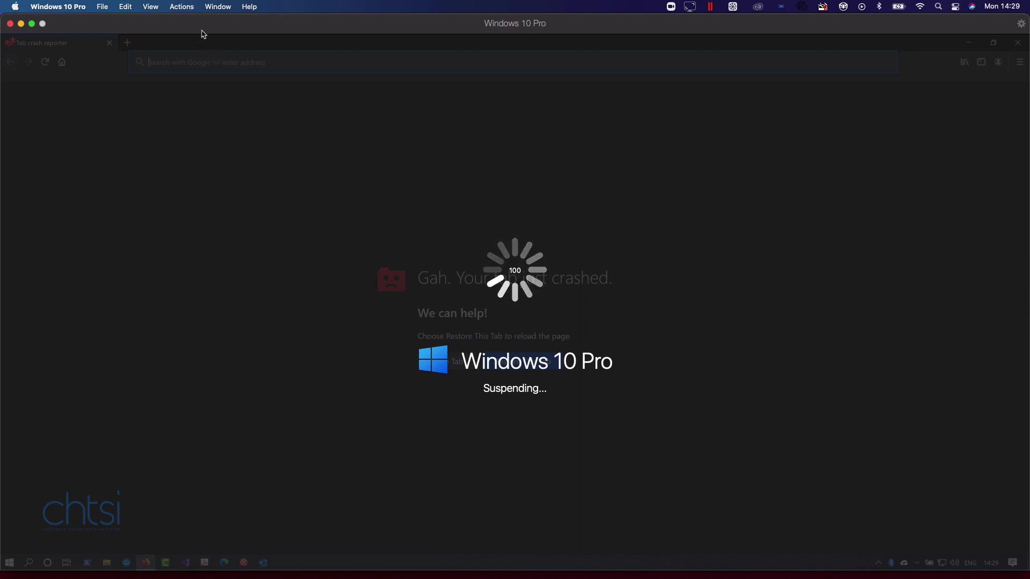
click(182, 7)
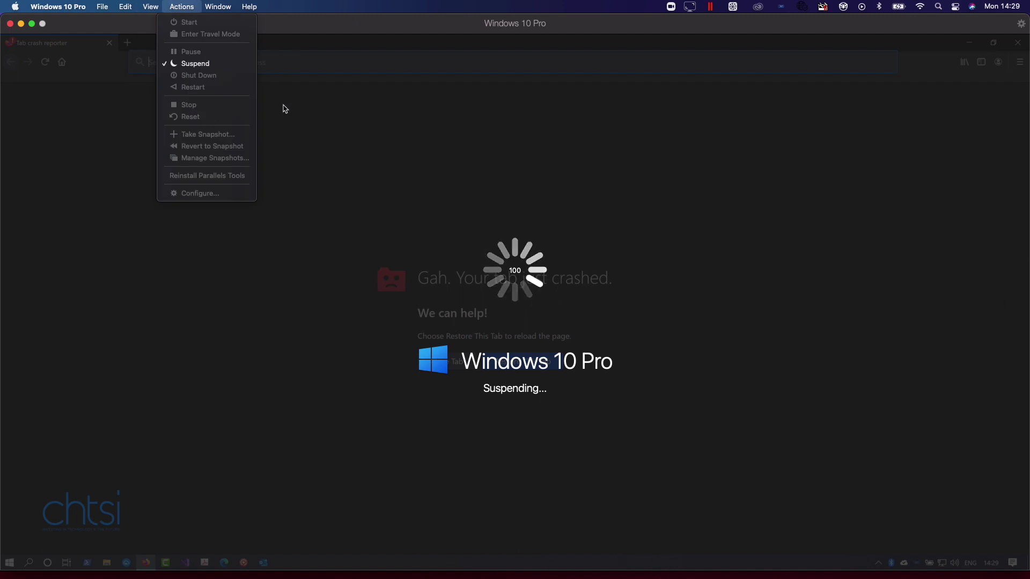
click(325, 133)
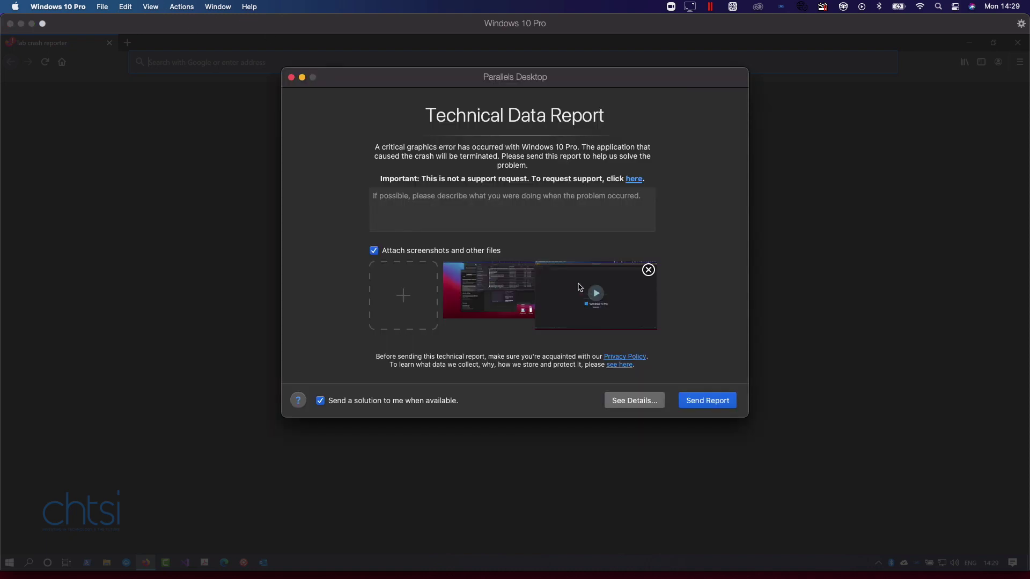
Dismiss the second crash report and stop Windows 10 Pro, confirming Stop
click(291, 78)
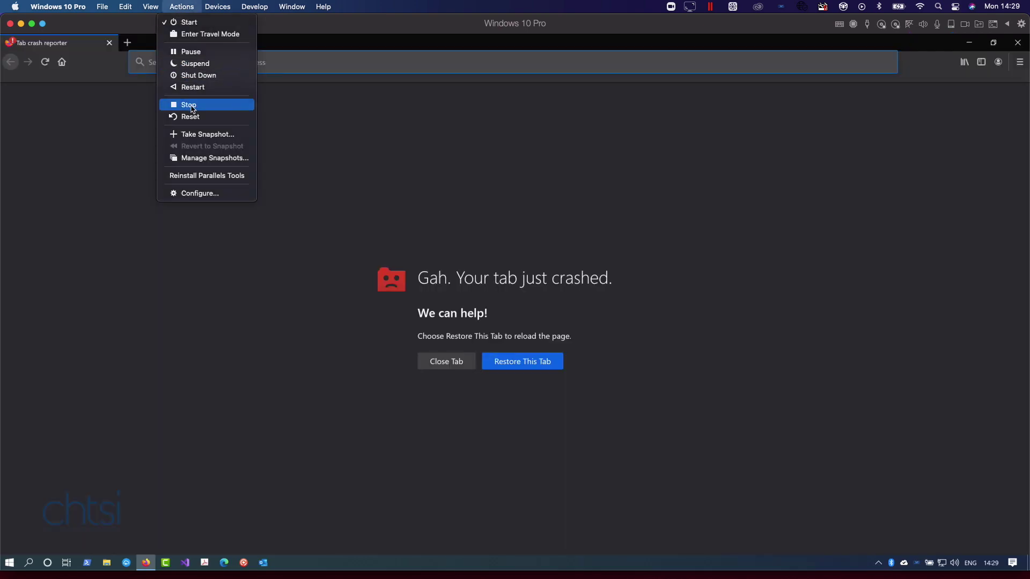
click(223, 105)
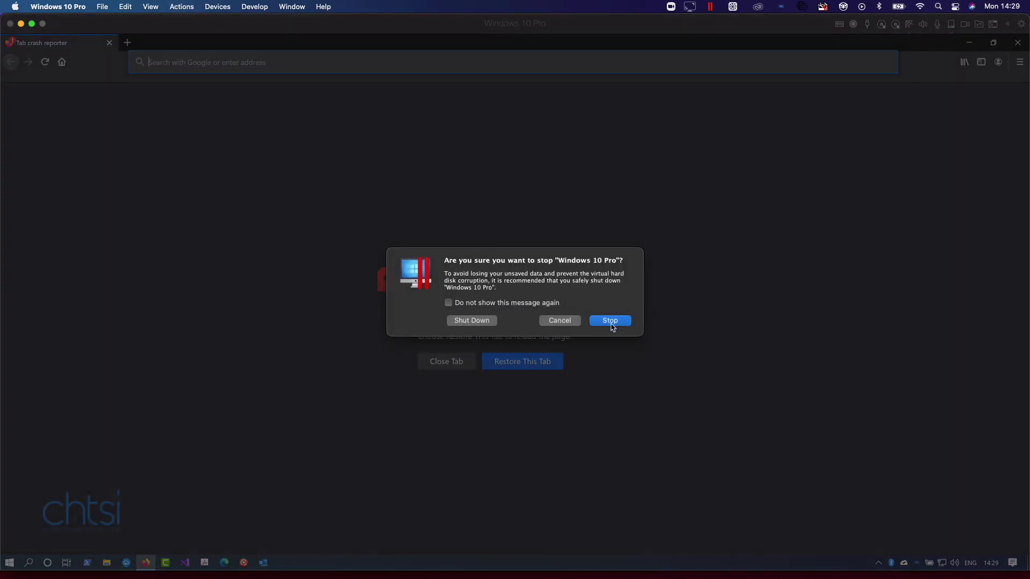
click(610, 324)
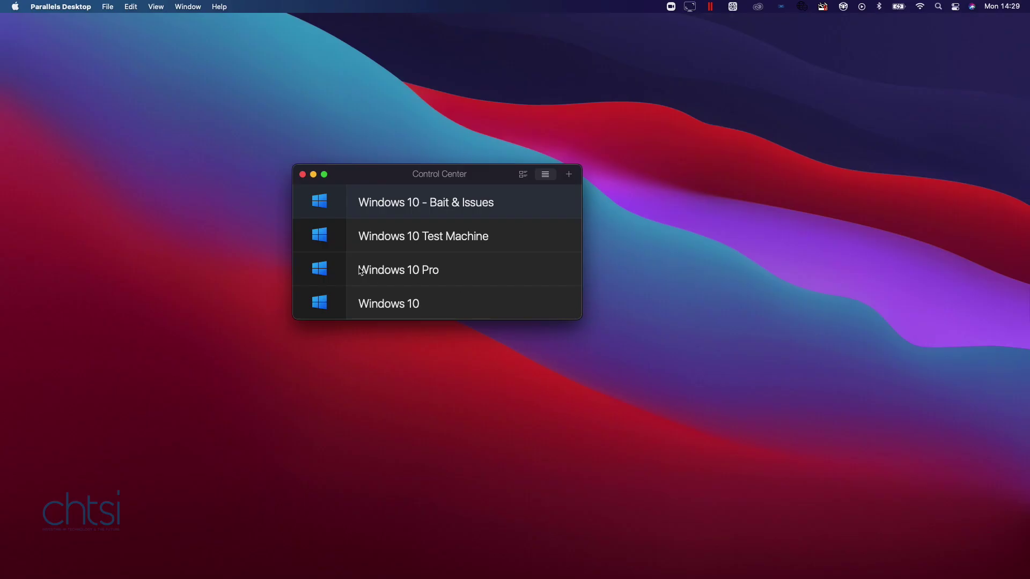
mouse_move(333, 270)
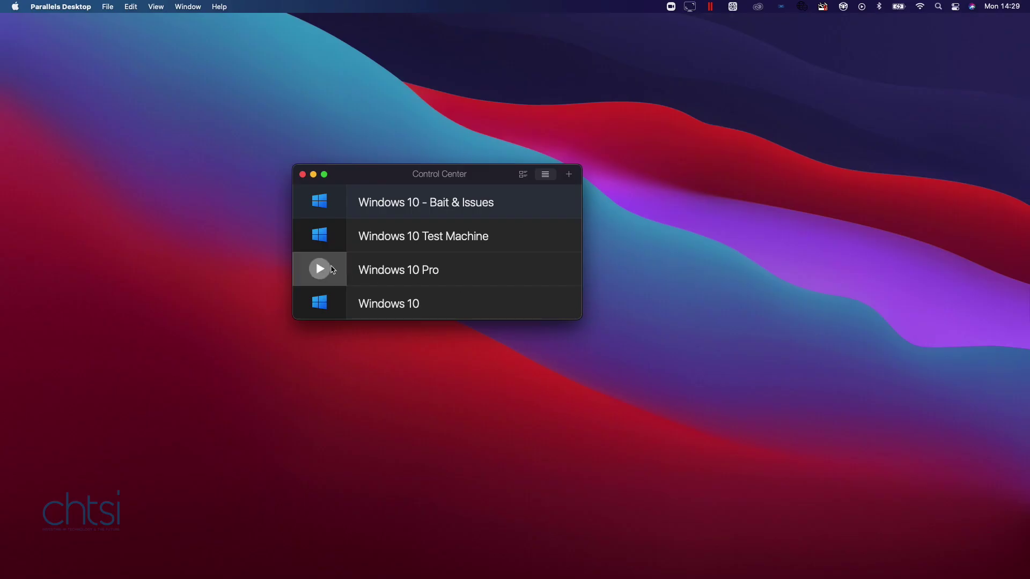
Open Windows 10 Pro's configuration and expand Advanced Settings under Hardware > Boot Order
right_click(366, 266)
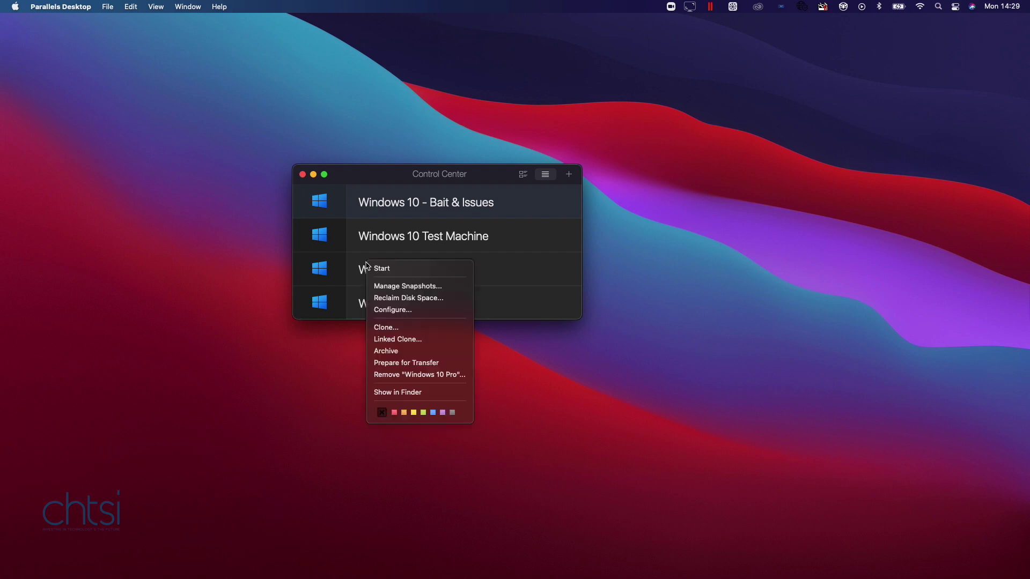
click(402, 310)
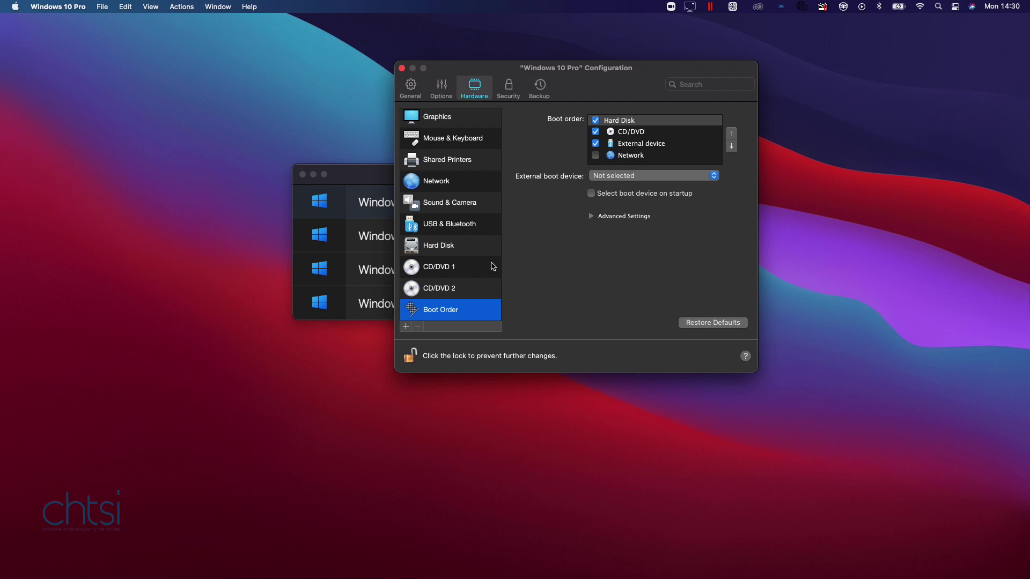
scroll(490, 267, up, 1)
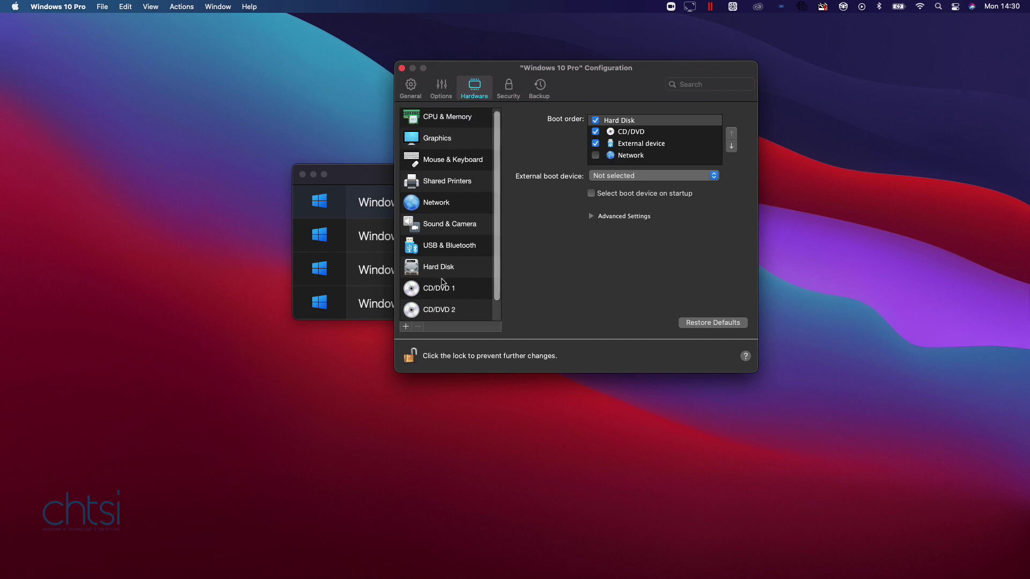
scroll(443, 281, down, 1)
click(592, 216)
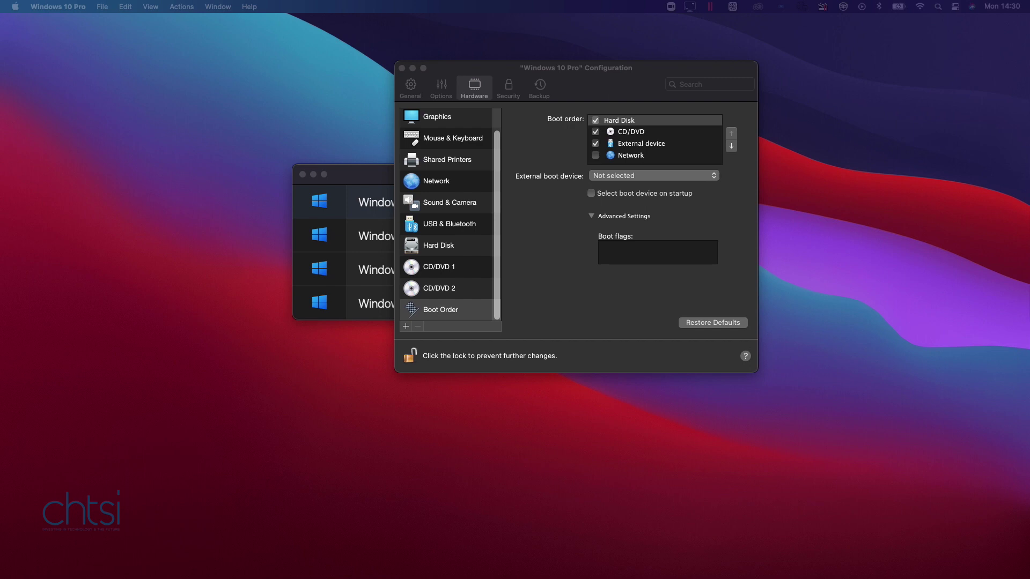
Paste video.metal=0 into the Boot flags field and close the configuration window
click(613, 248)
right_click(613, 247)
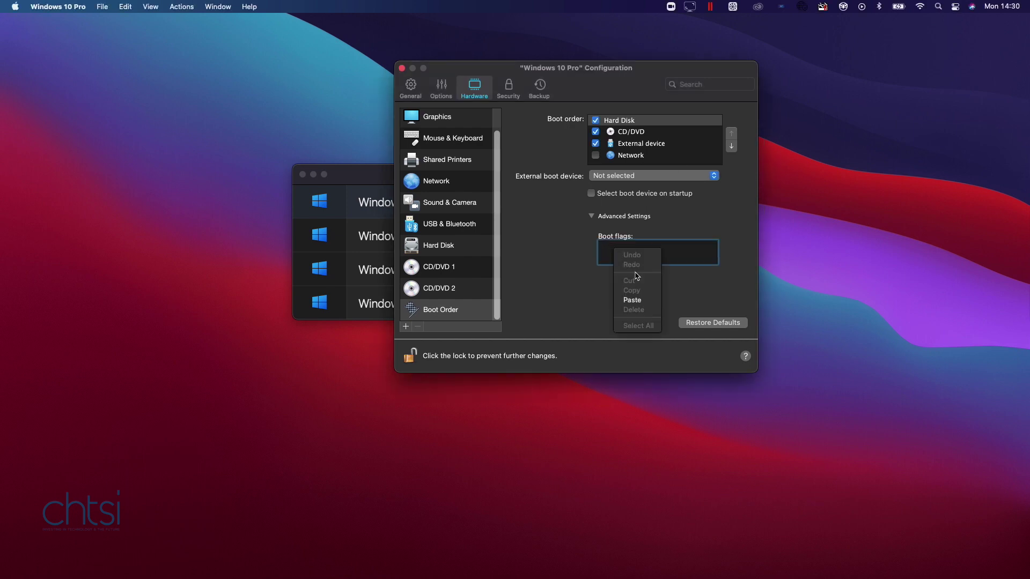
click(636, 299)
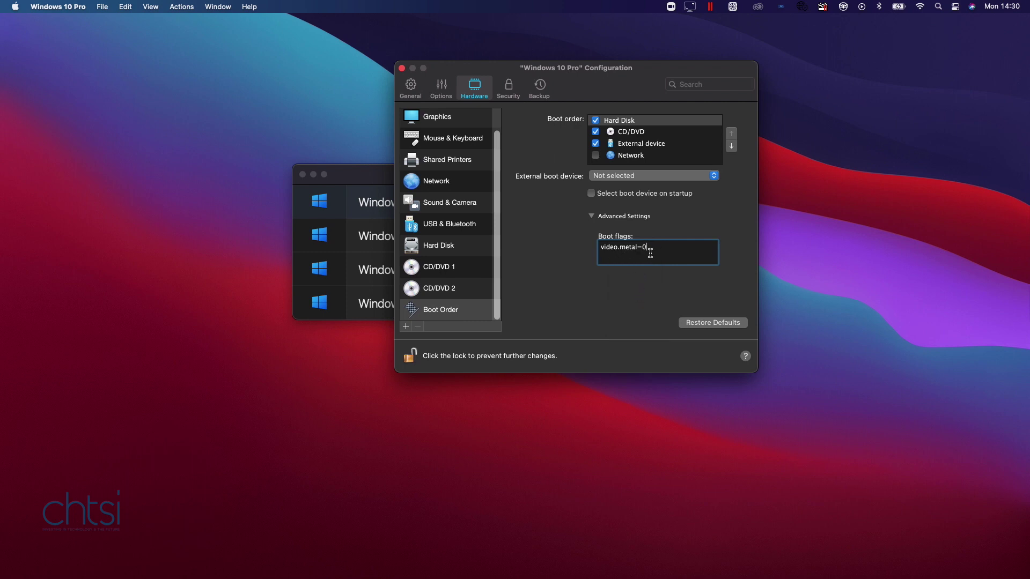
click(402, 68)
mouse_move(321, 278)
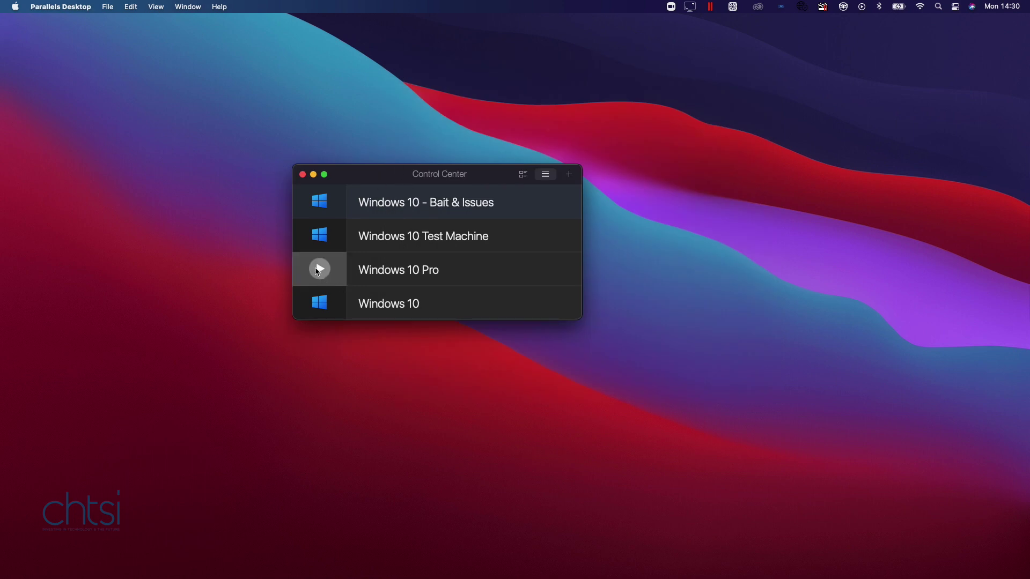
click(320, 271)
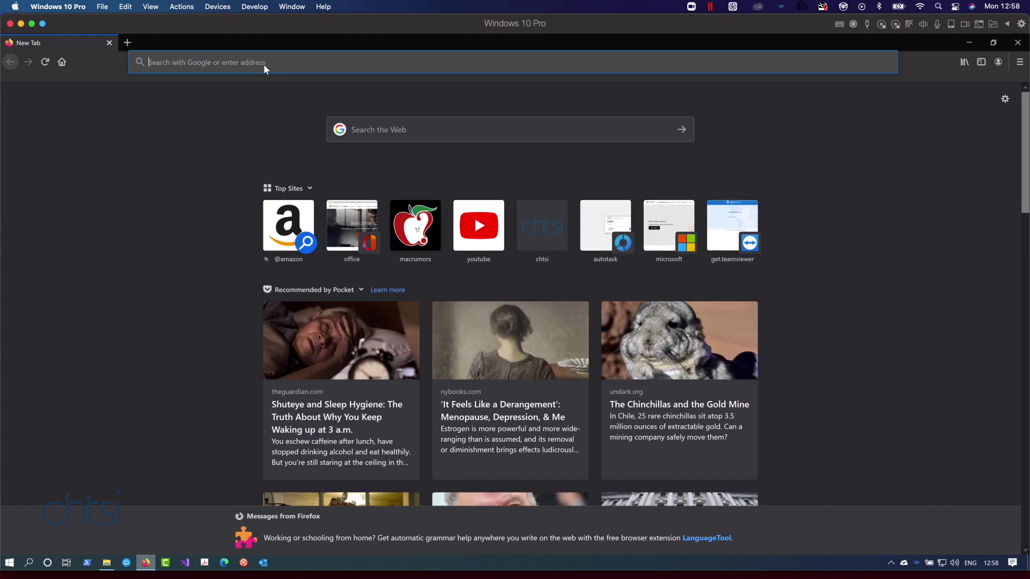
text(www.goog)
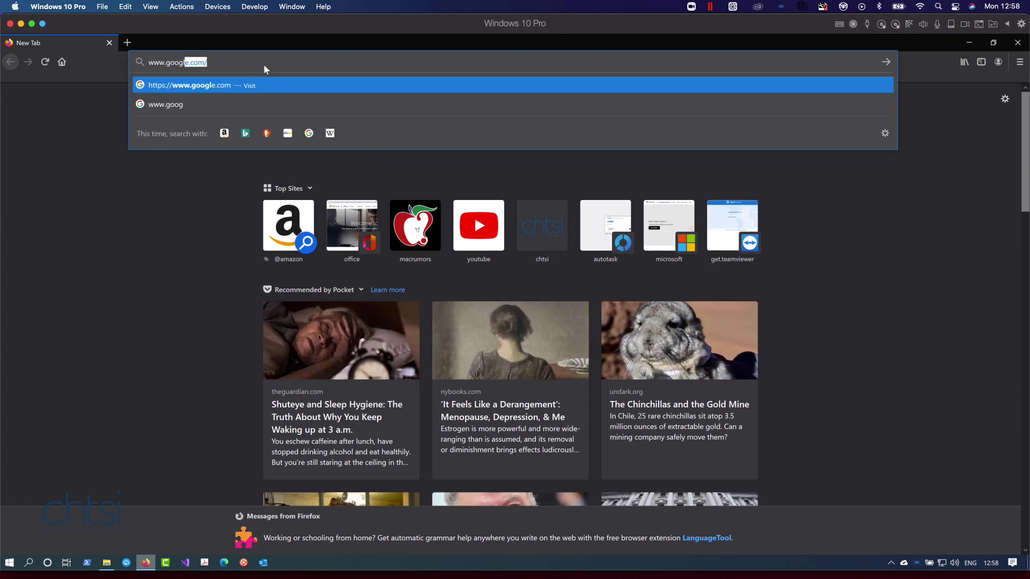
text(le.com)
key(Return)
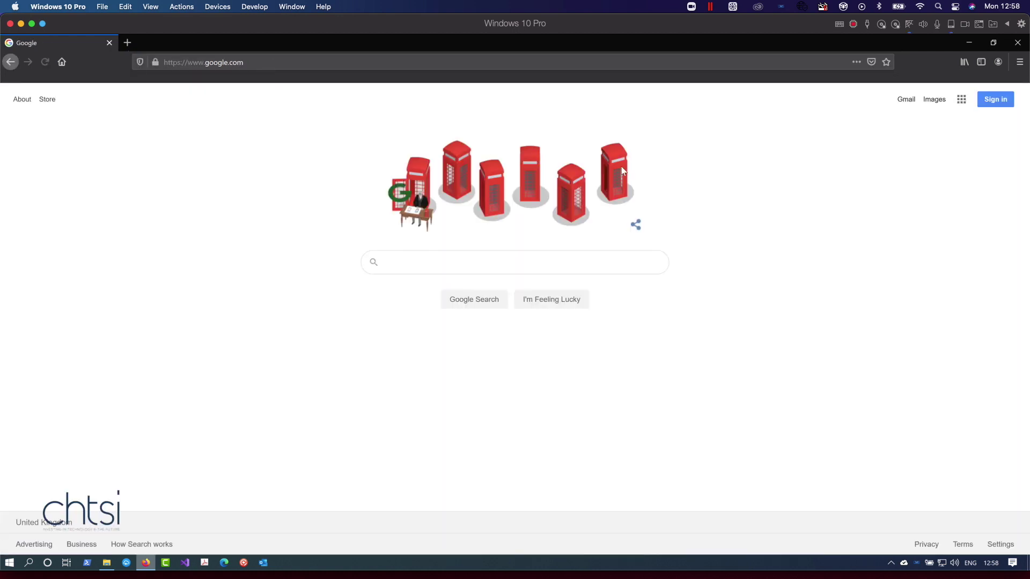
Close Firefox, open and close File Explorer, then close the VM window choosing Suspend
click(1019, 42)
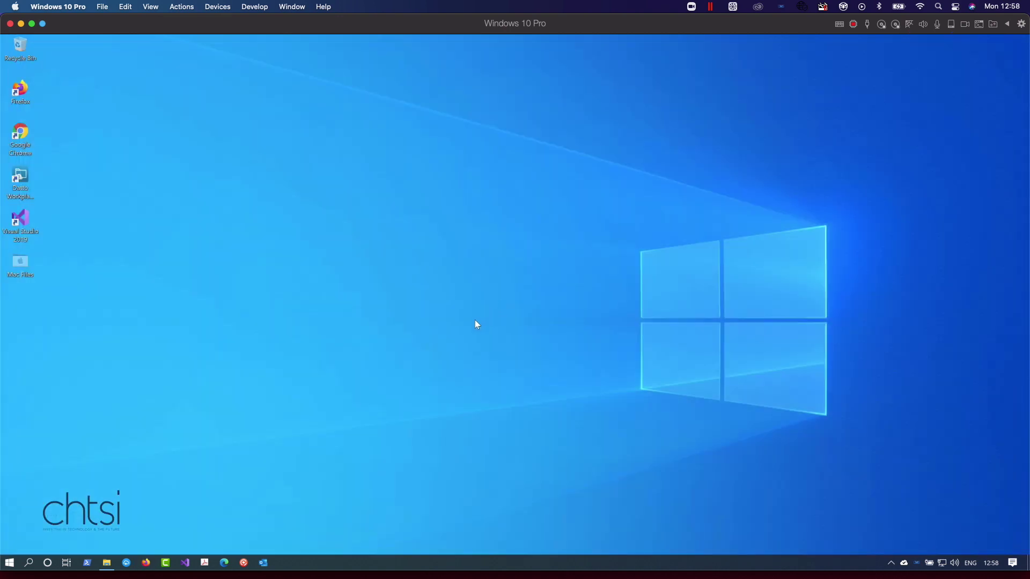
click(107, 563)
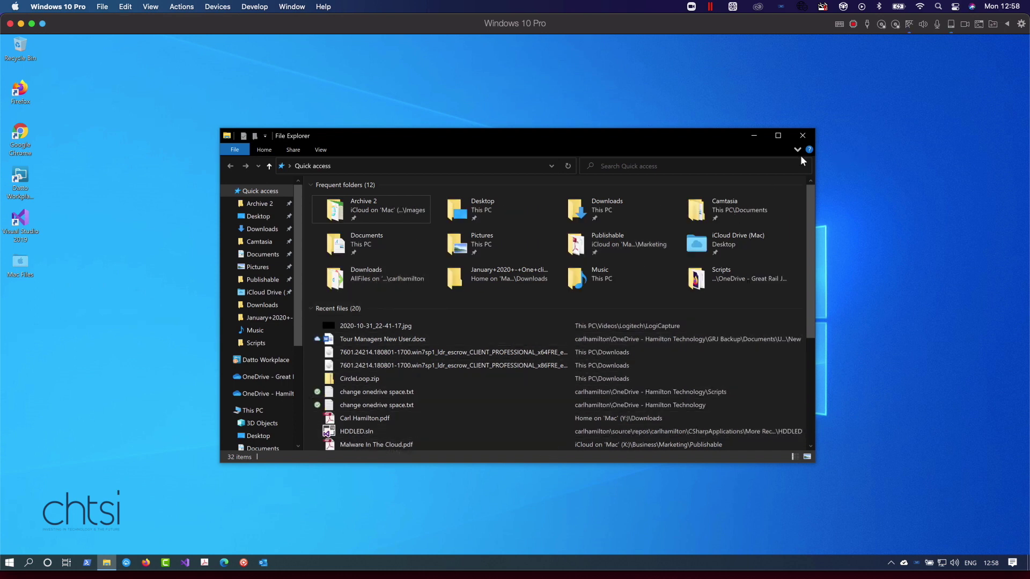
click(805, 135)
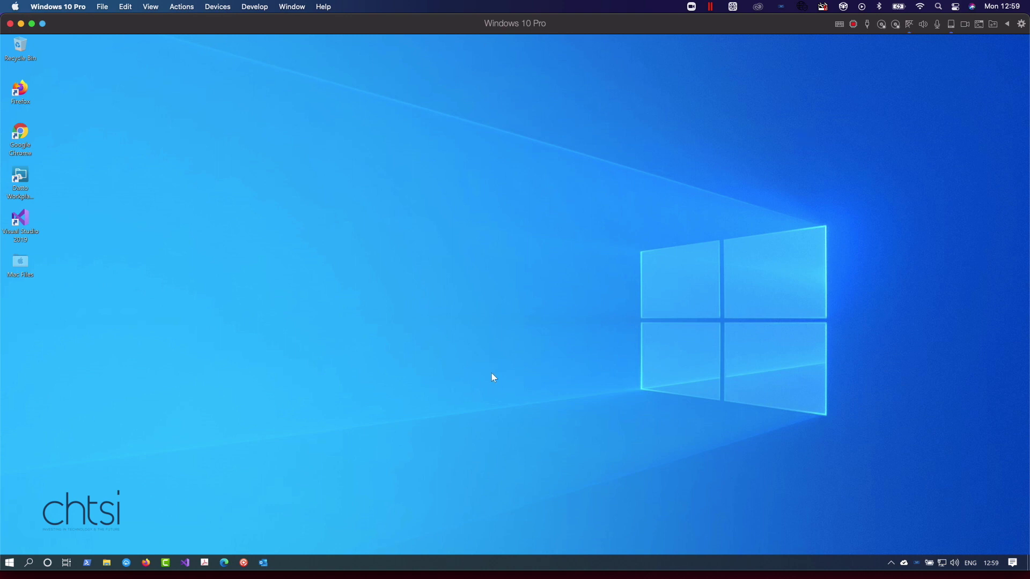
click(10, 25)
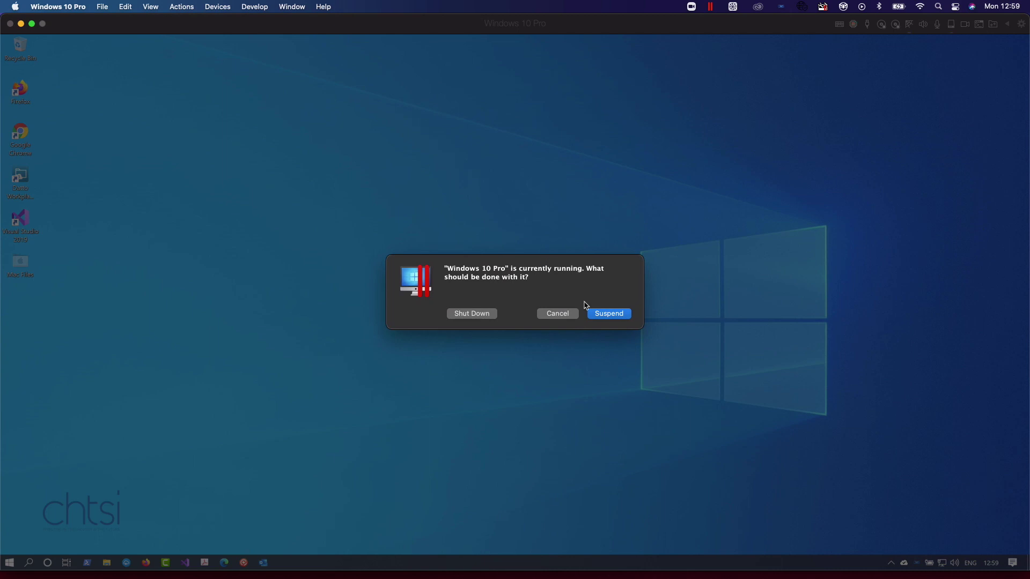
click(610, 315)
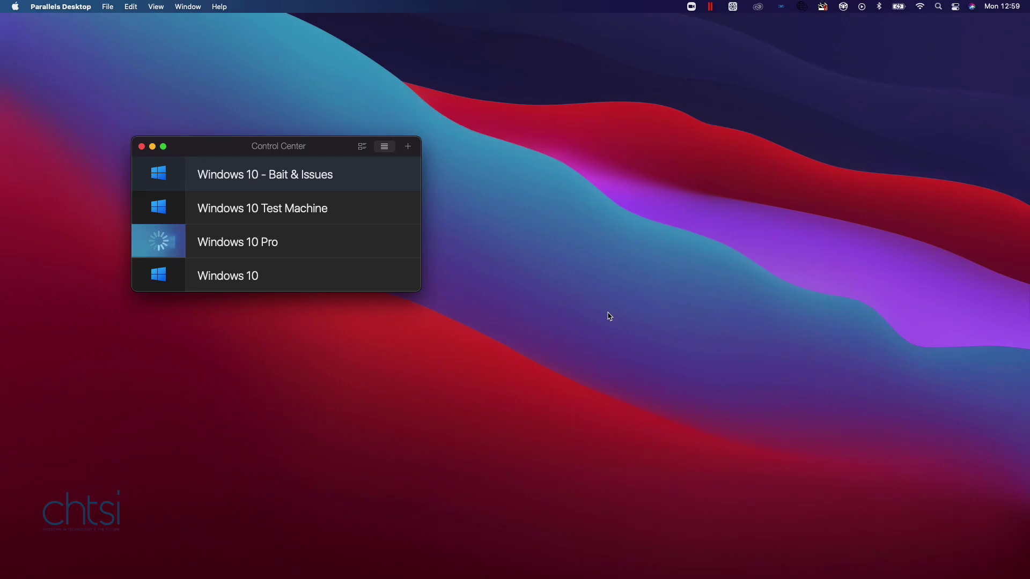